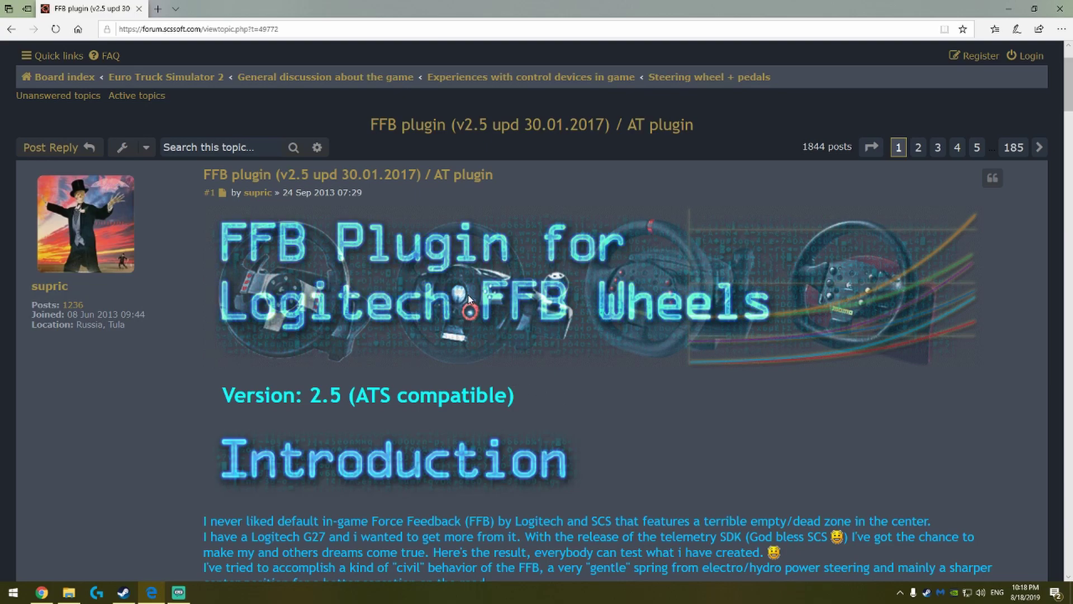
- Scroll through the FFB plugin forum thread and select its web address
{"action": "scroll", "coordinate": [468, 294], "scroll_direction": "down", "scroll_amount": 1}
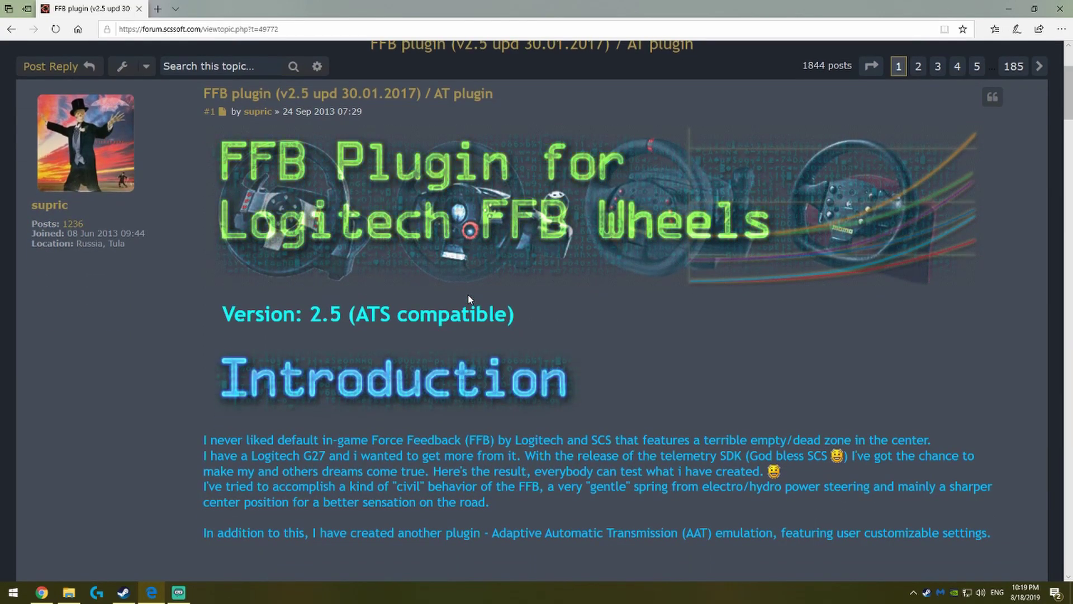
{"action": "scroll", "coordinate": [467, 297], "scroll_direction": "down", "scroll_amount": 2}
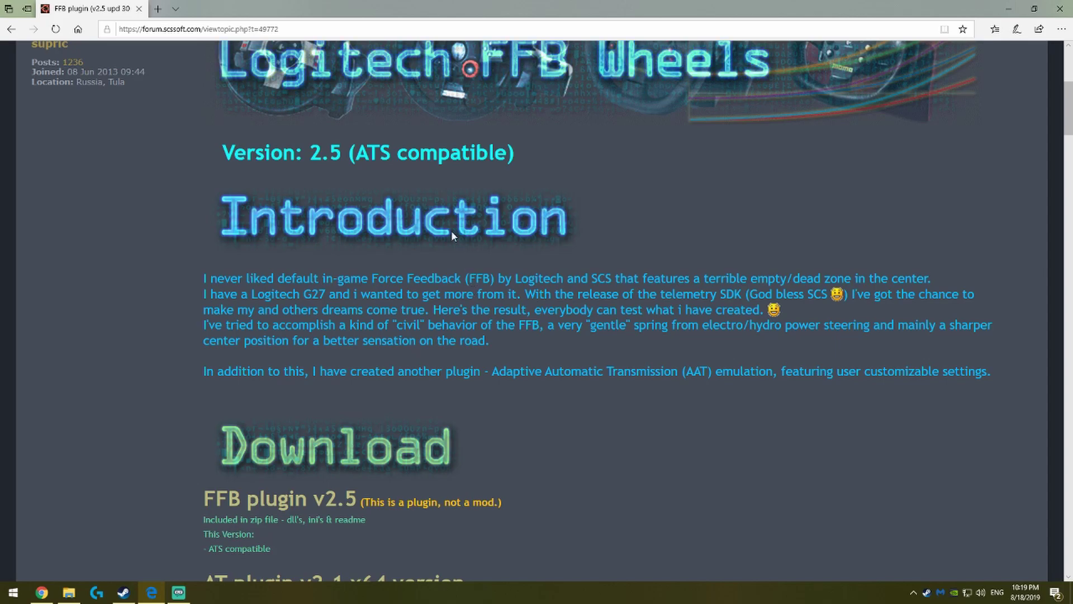
{"action": "left_click", "coordinate": [344, 28]}
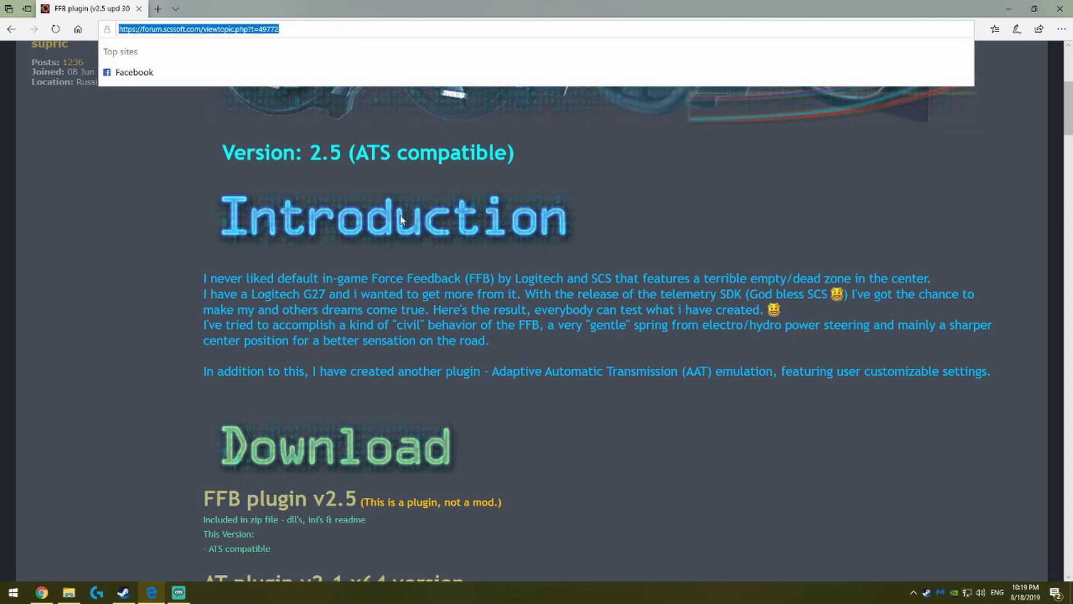
{"action": "left_click", "coordinate": [407, 288]}
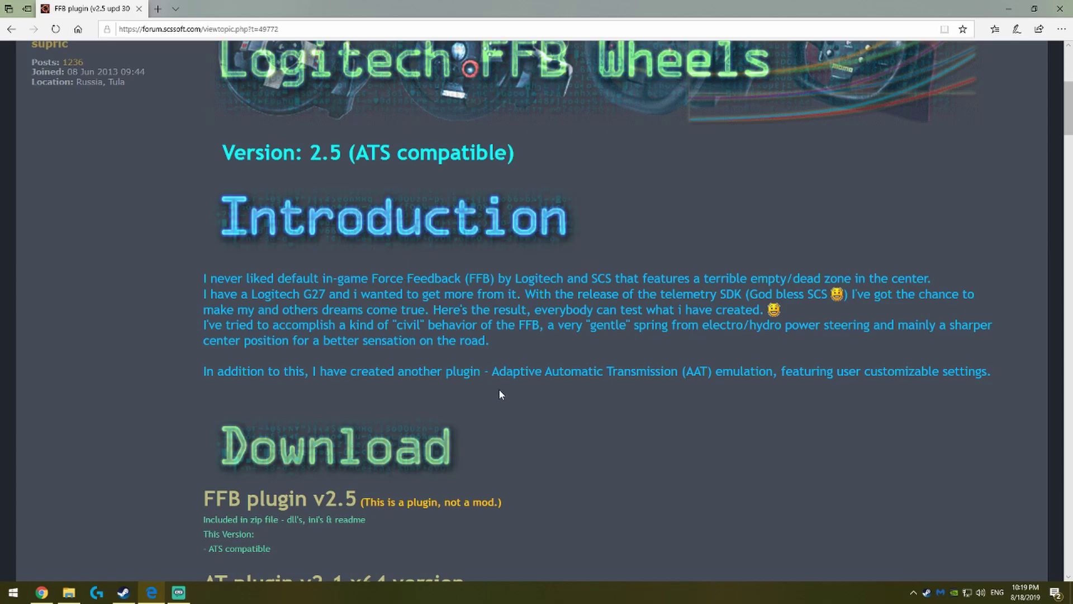
{"action": "scroll", "coordinate": [461, 332], "scroll_direction": "down", "scroll_amount": 1}
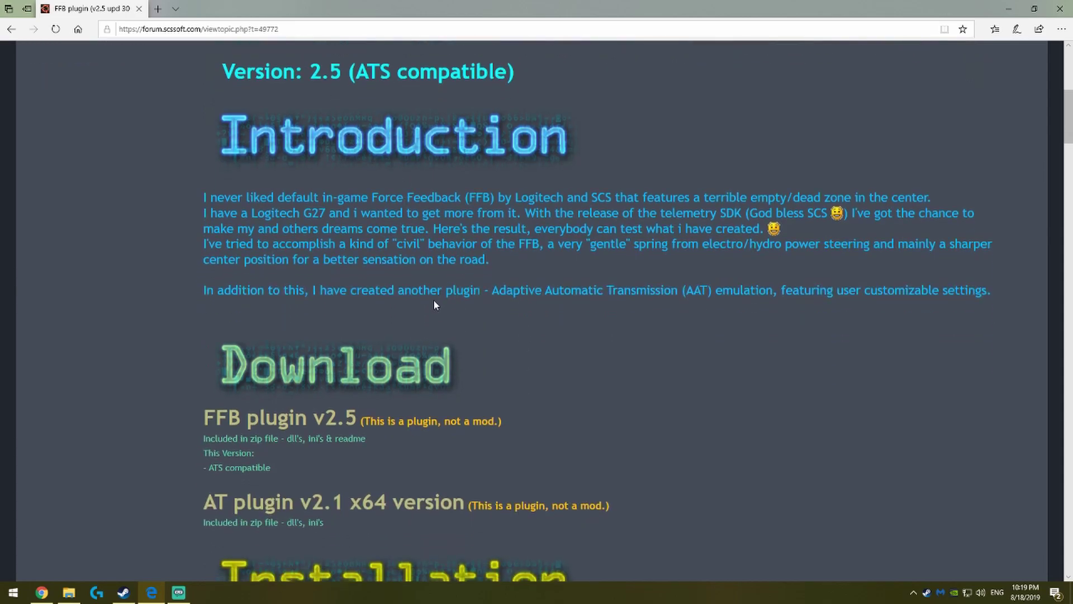
{"action": "scroll", "coordinate": [434, 303], "scroll_direction": "down", "scroll_amount": 3}
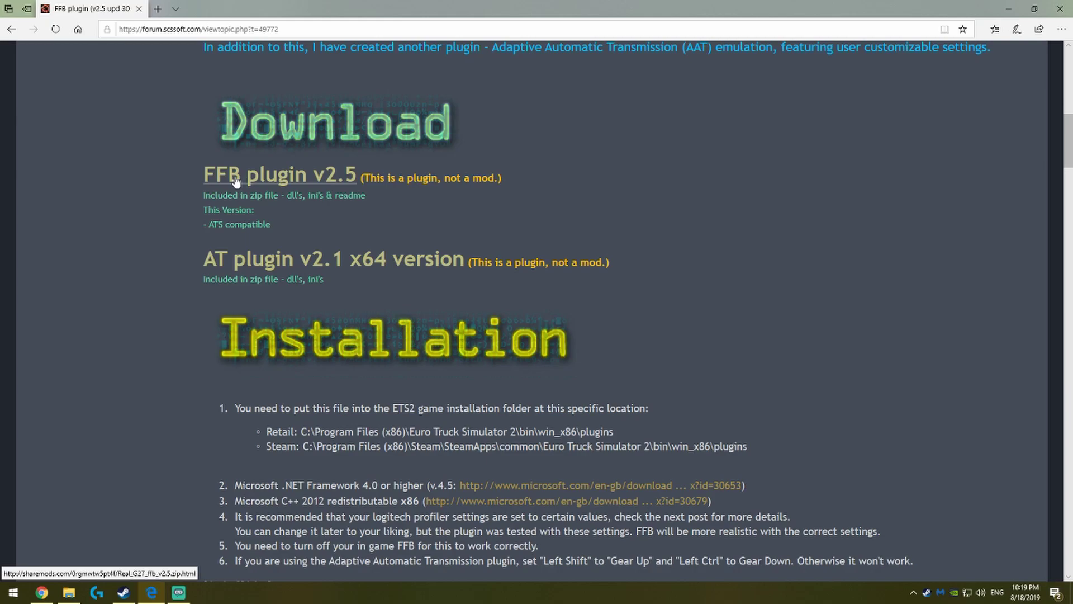
- Highlight the FFB plugin v2.5 heading and install paths, ending on 'win_x86' in the Steam path
{"action": "left_click_drag", "start_coordinate": [201, 178], "coordinate": [513, 178]}
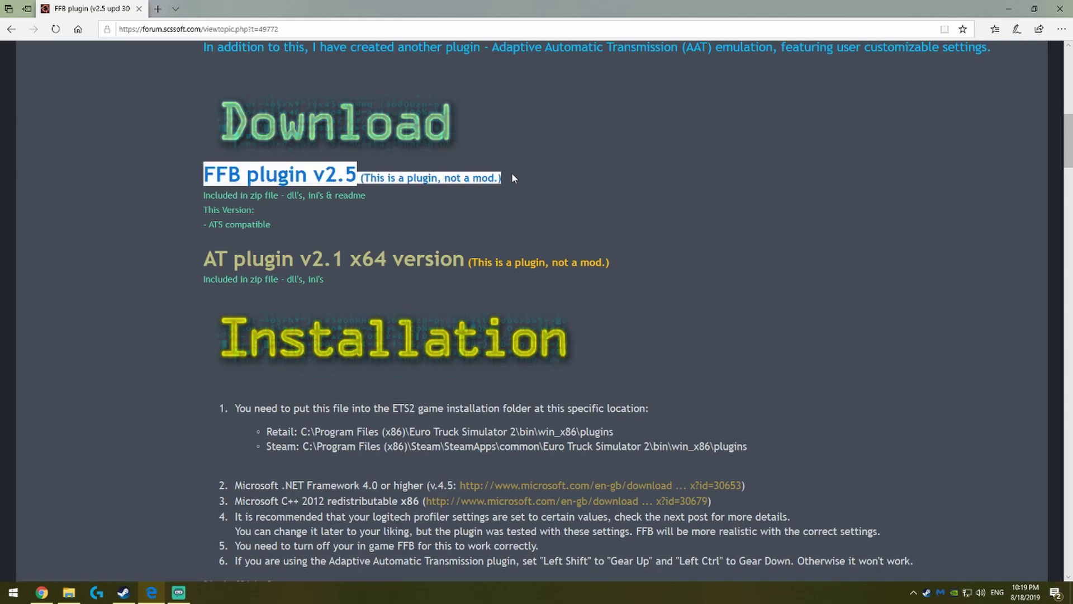
{"action": "left_click", "coordinate": [470, 195]}
{"action": "scroll", "coordinate": [468, 198], "scroll_direction": "down", "scroll_amount": 3}
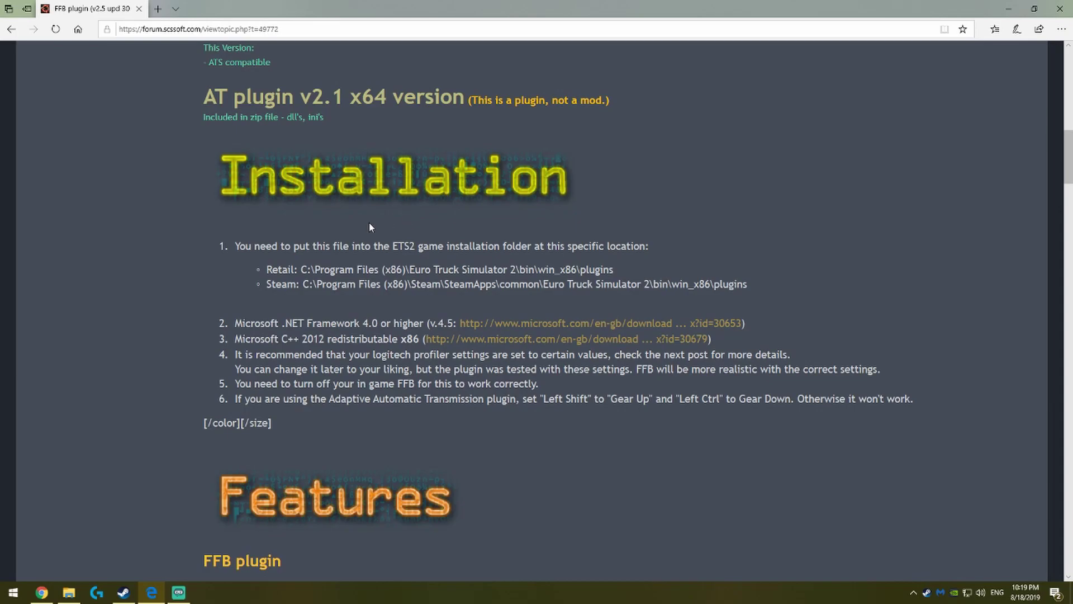
{"action": "scroll", "coordinate": [360, 230], "scroll_direction": "down", "scroll_amount": 2}
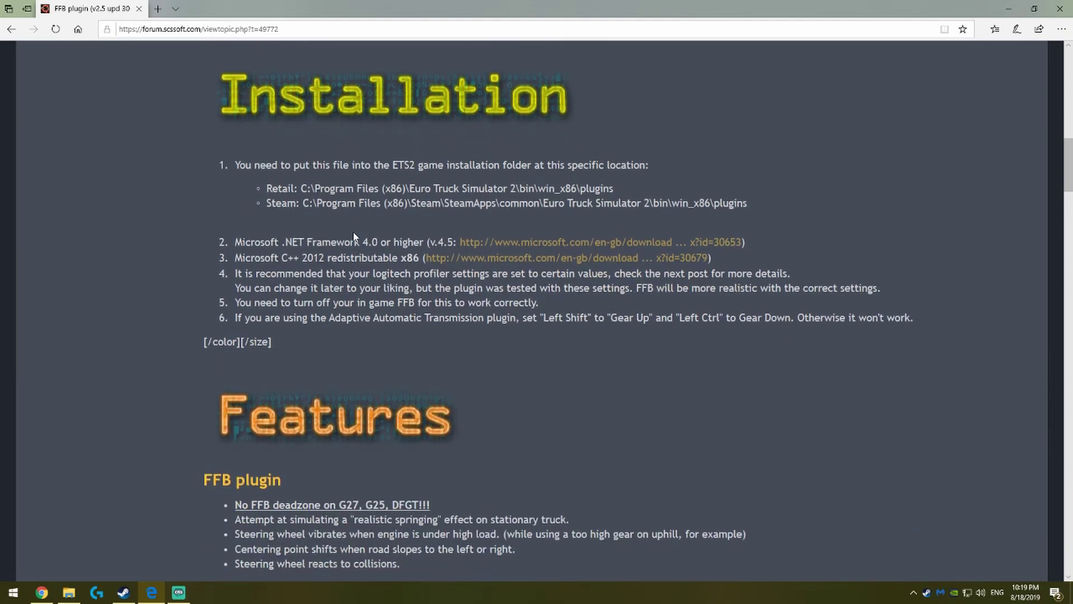
{"action": "left_click_drag", "start_coordinate": [268, 188], "coordinate": [717, 210]}
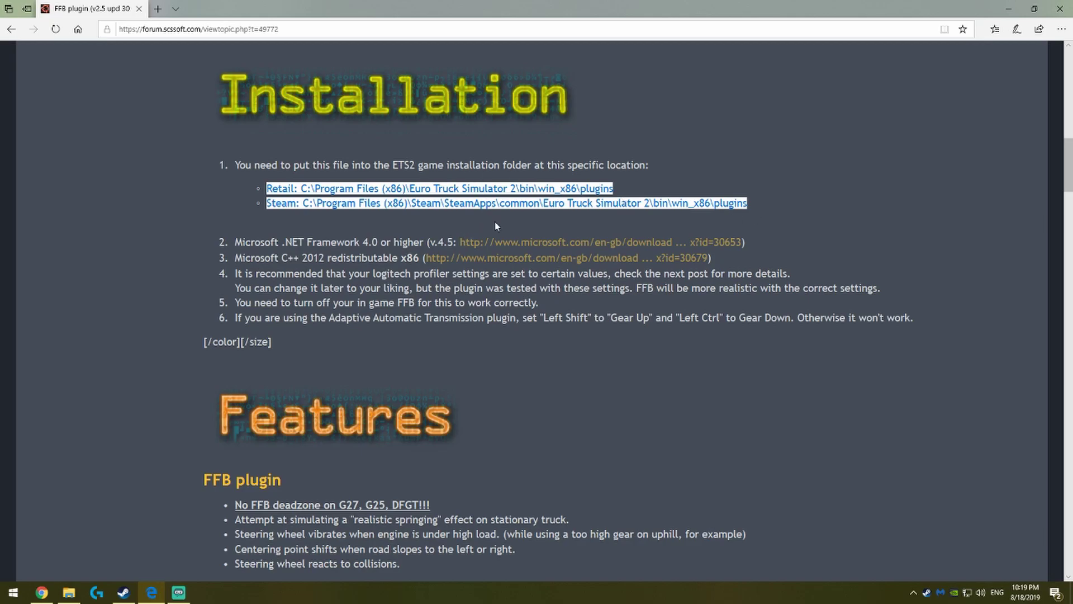
{"action": "left_click", "coordinate": [536, 221]}
{"action": "left_click_drag", "start_coordinate": [673, 202], "coordinate": [711, 204]}
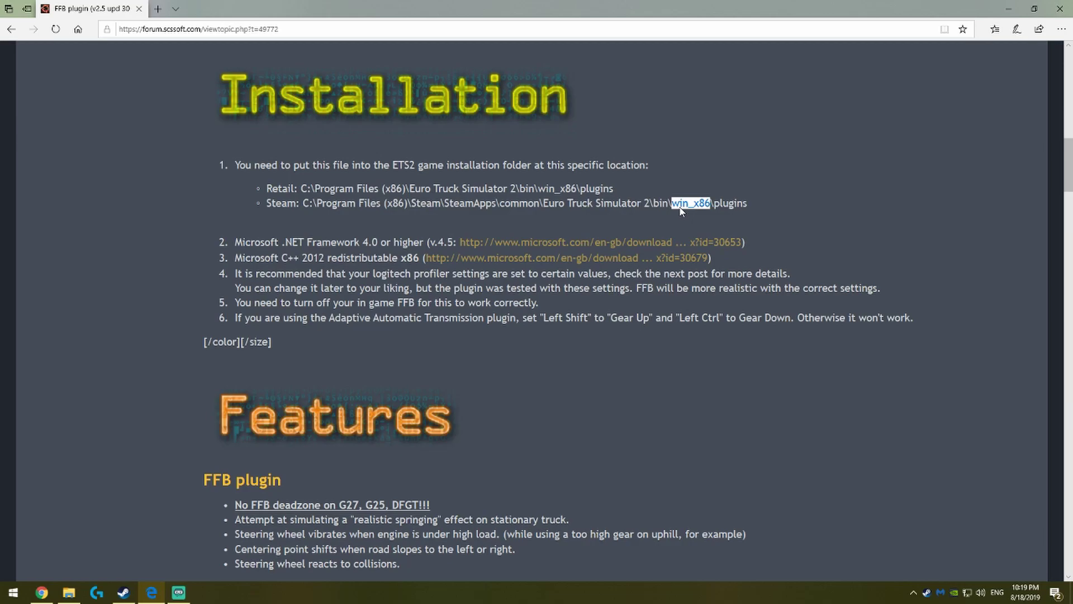
- Open the .NET Framework 4.5 and Visual C++ 2012 links in new tabs, then cancel the .NET download
{"action": "middle_click", "coordinate": [499, 246]}
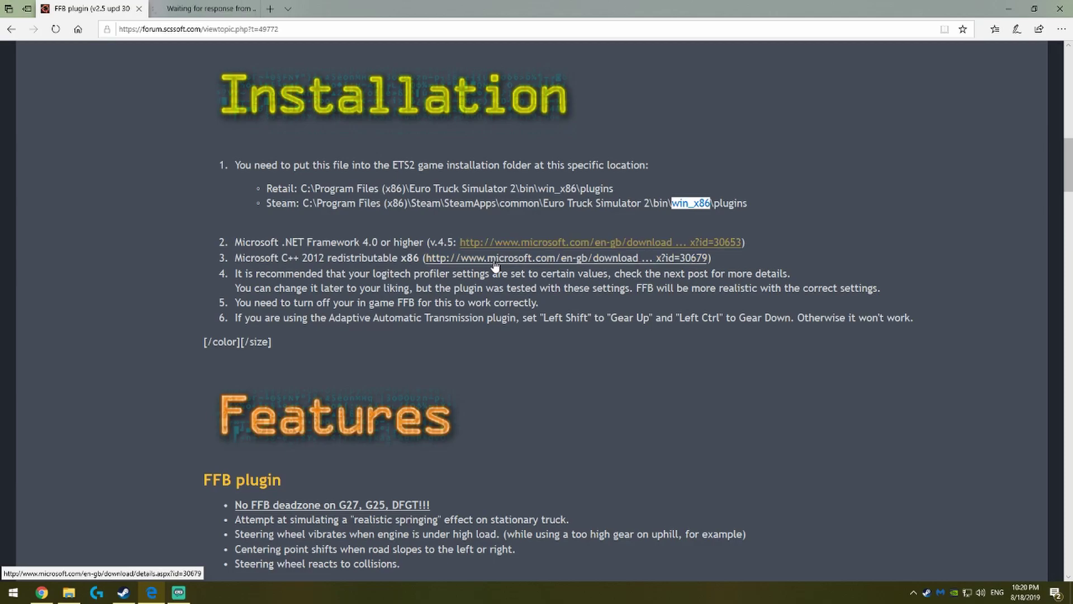
{"action": "middle_click", "coordinate": [492, 260]}
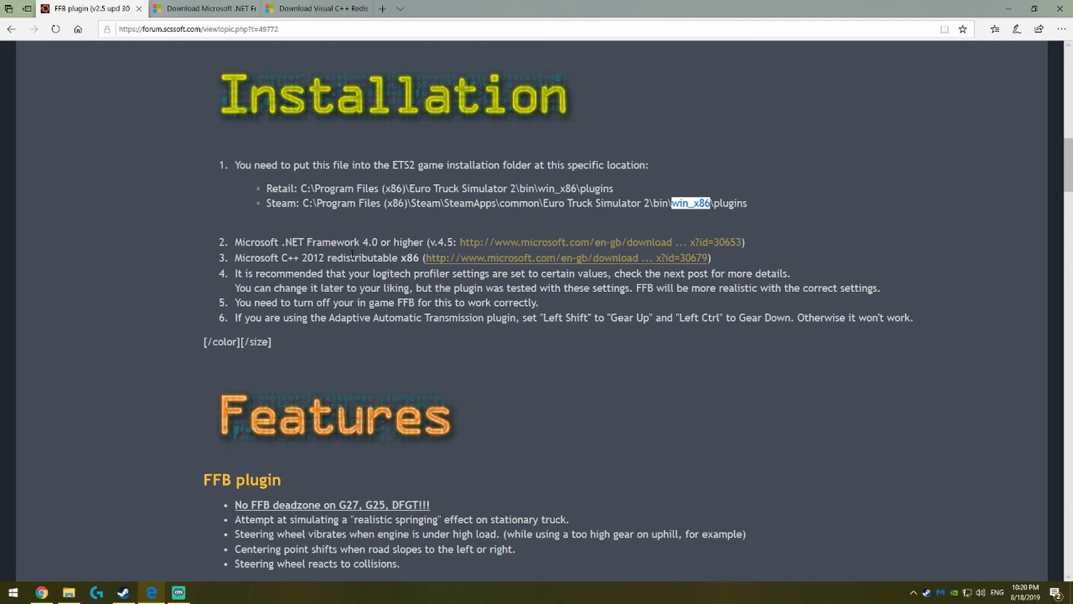
{"action": "left_click", "coordinate": [202, 10]}
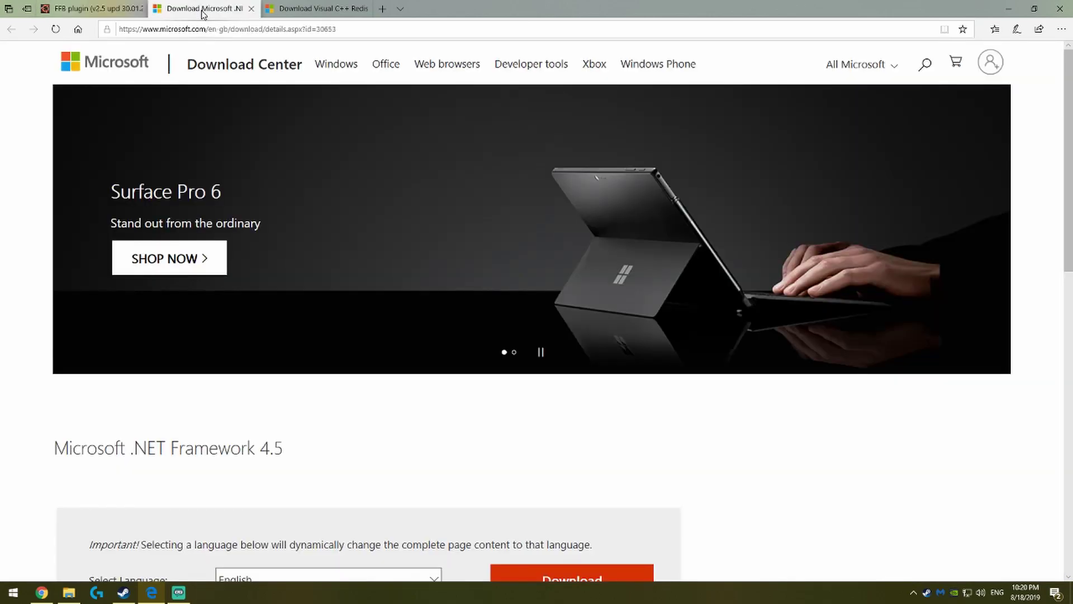
{"action": "scroll", "coordinate": [441, 271], "scroll_direction": "down", "scroll_amount": 5}
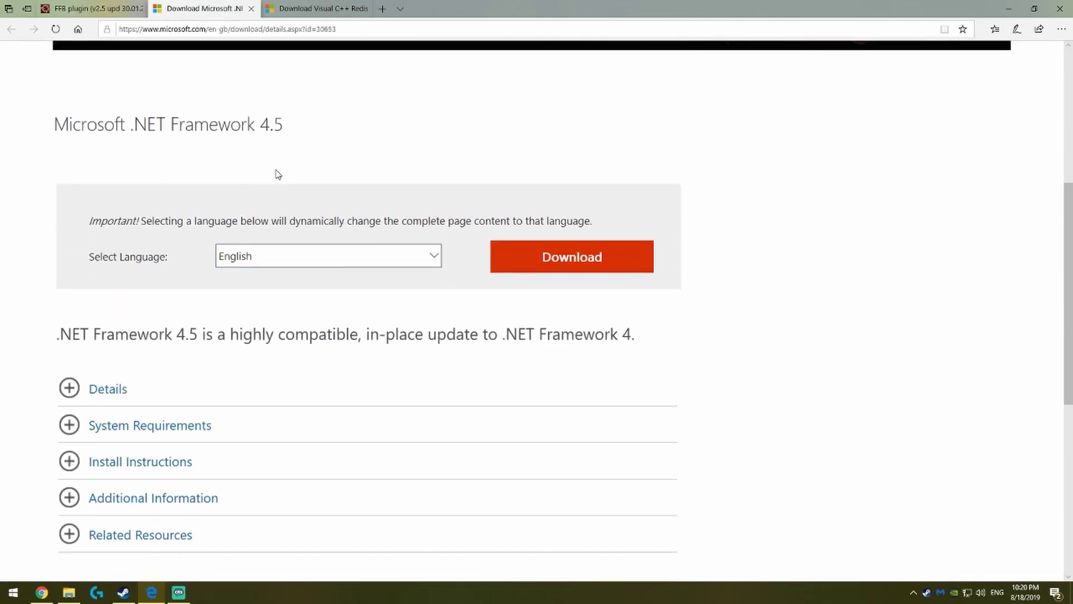
{"action": "left_click", "coordinate": [562, 258]}
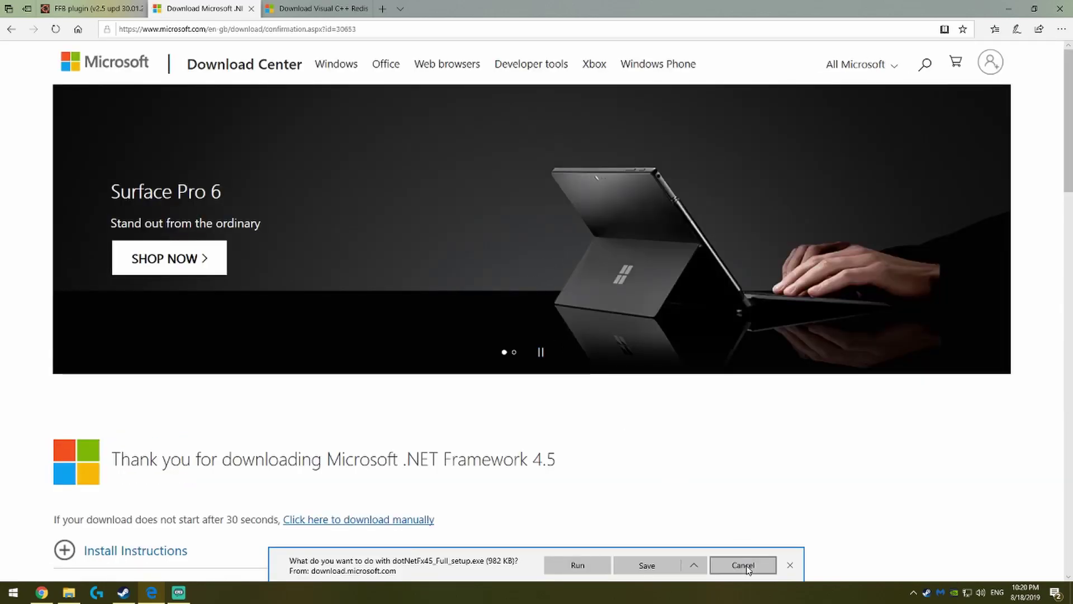
{"action": "left_click", "coordinate": [745, 567]}
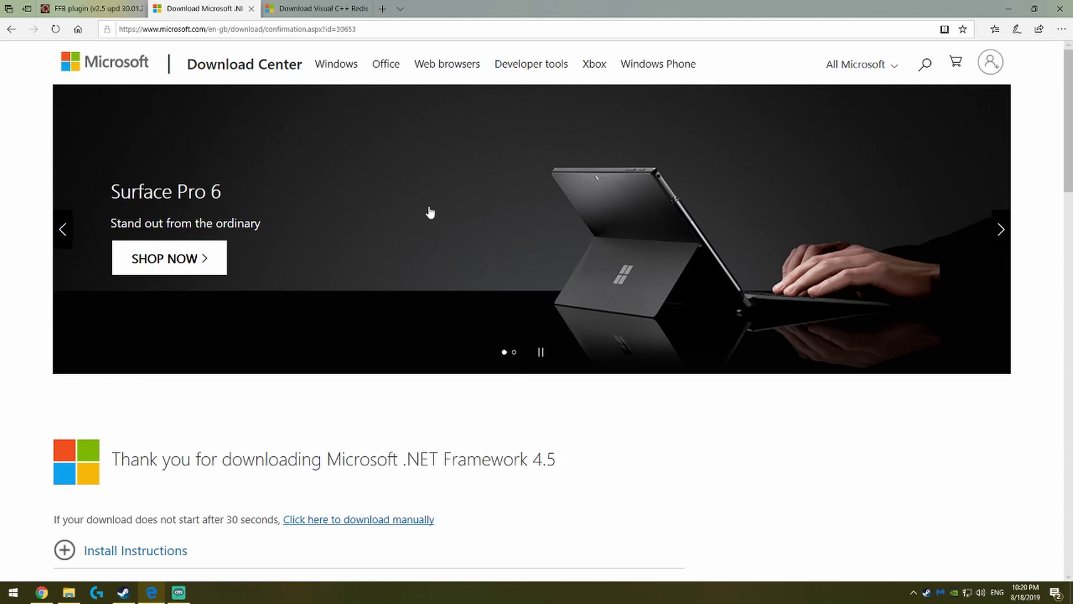
- Close the .NET tab, pick vcredist_x64.exe, cancel its download and close the Visual C++ tab
{"action": "middle_click", "coordinate": [229, 7]}
{"action": "scroll", "coordinate": [316, 182], "scroll_direction": "down", "scroll_amount": 6}
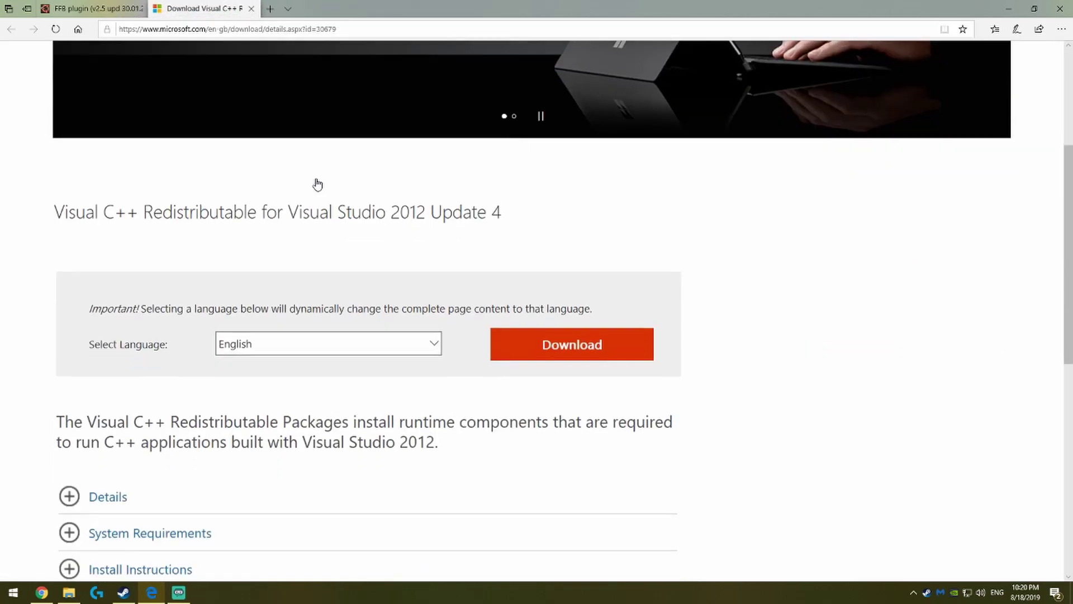
{"action": "left_click", "coordinate": [570, 260]}
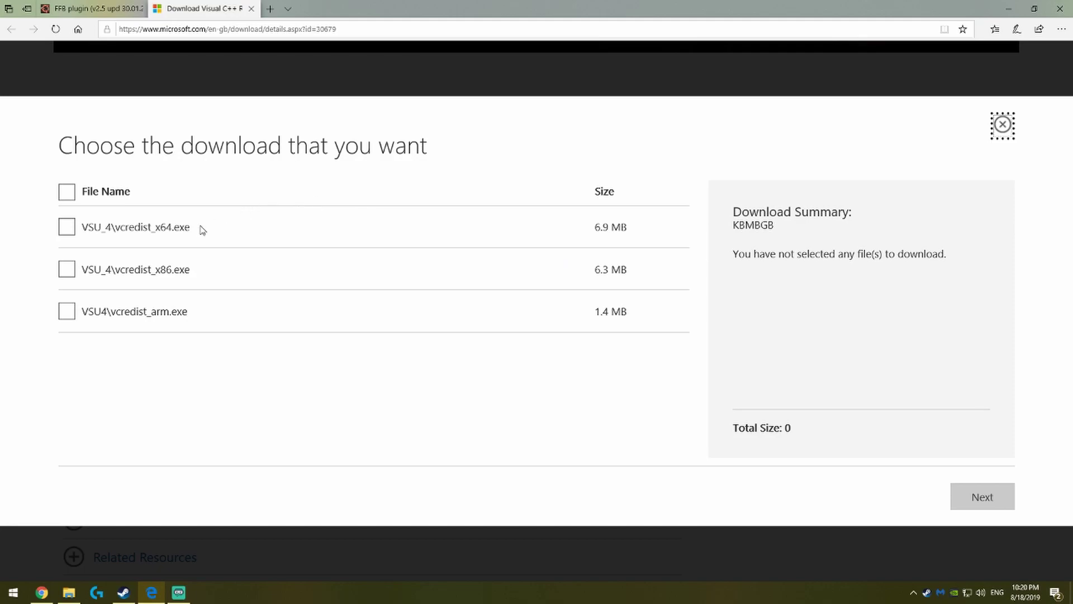
{"action": "left_click", "coordinate": [67, 234]}
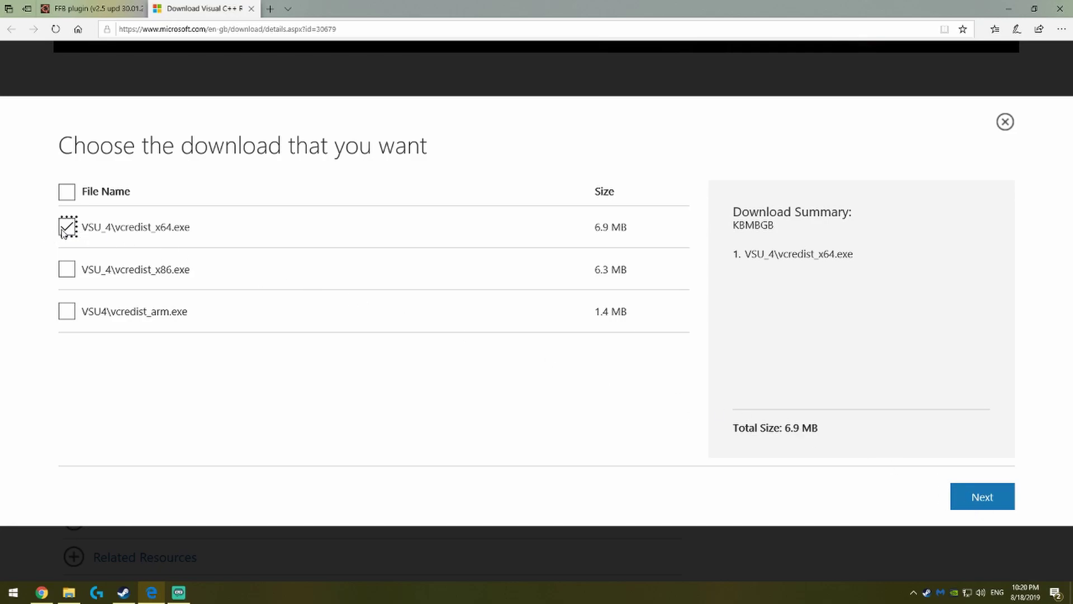
{"action": "left_click_drag", "start_coordinate": [171, 226], "coordinate": [155, 226]}
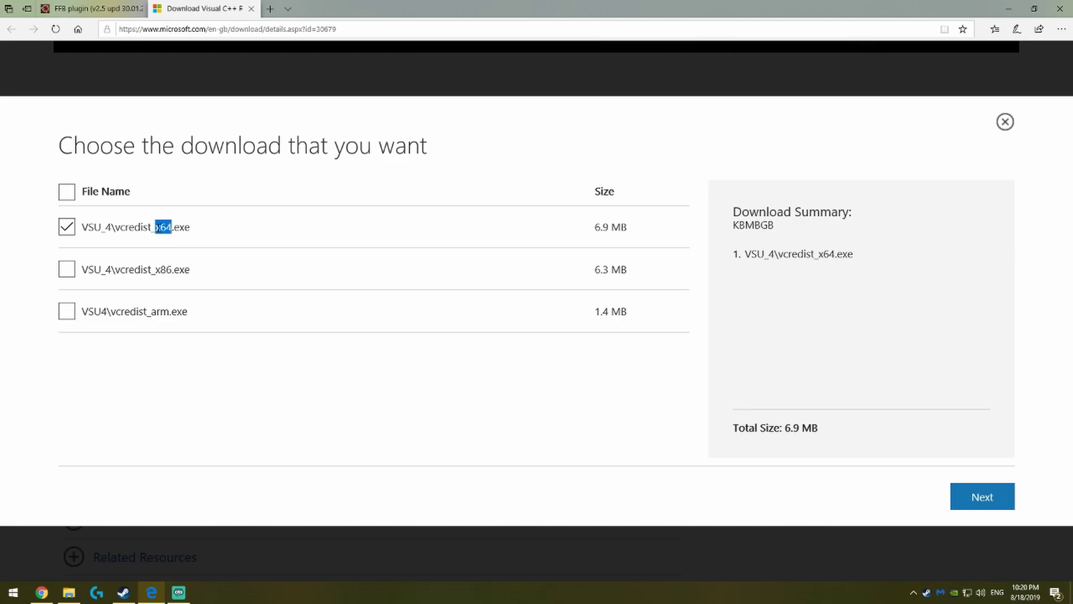
{"action": "left_click", "coordinate": [998, 510]}
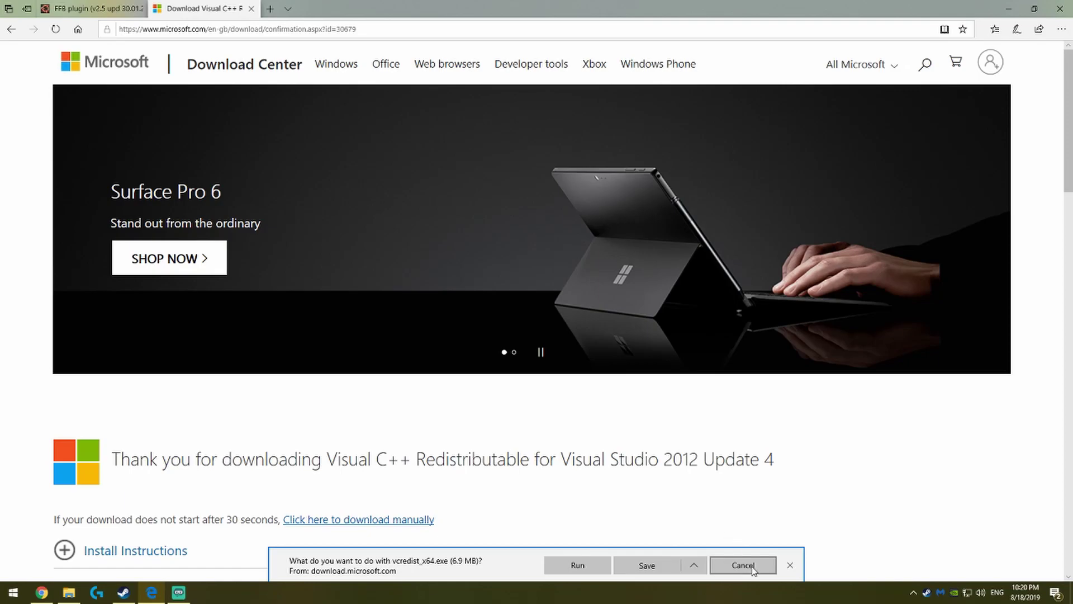
{"action": "left_click", "coordinate": [753, 568]}
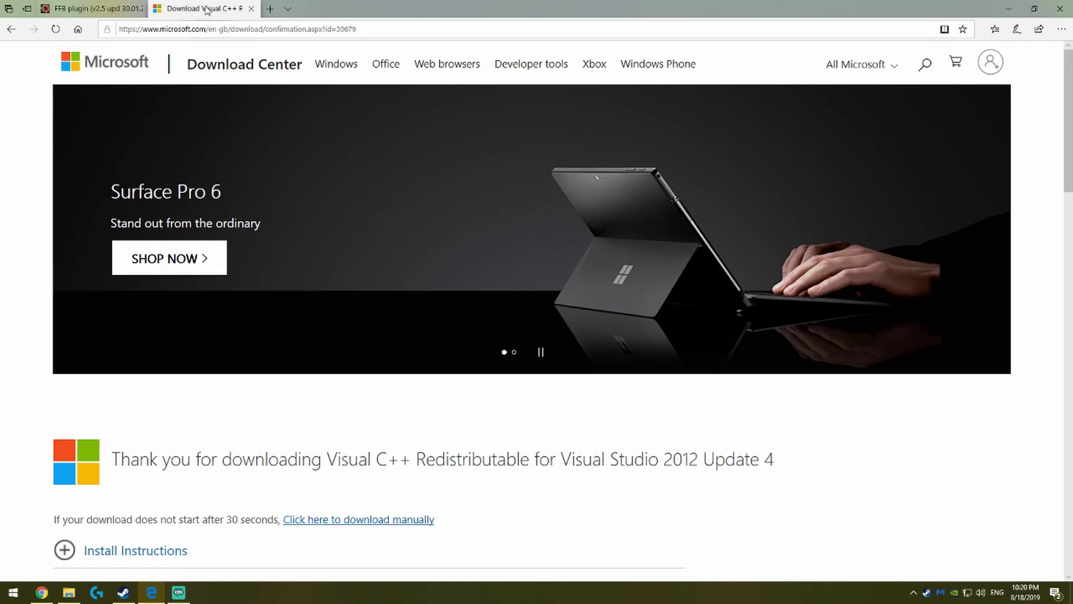
{"action": "left_click", "coordinate": [251, 8]}
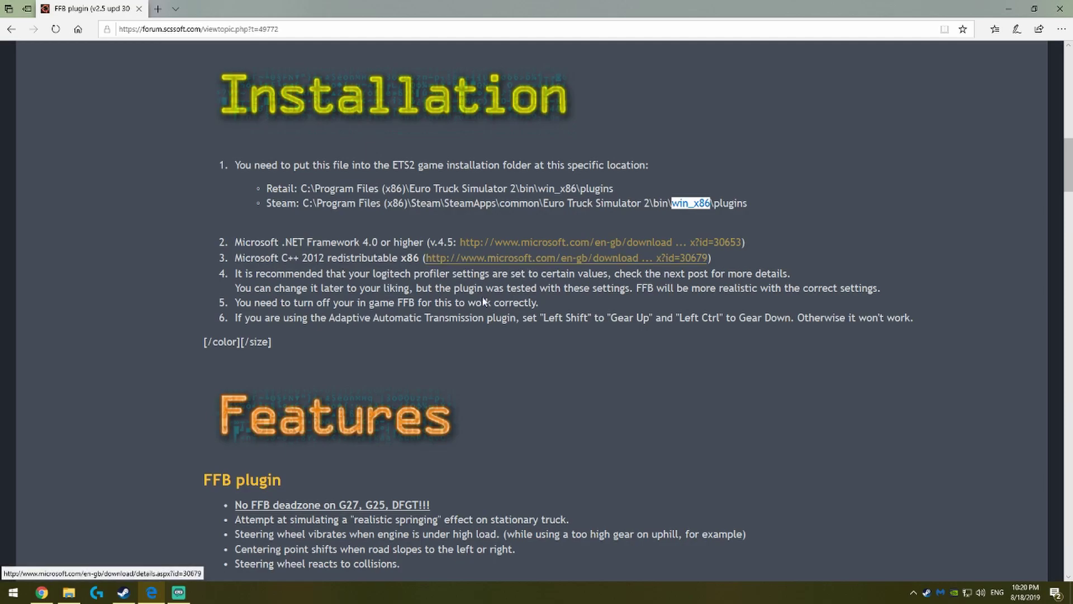
- Open the Real_G27_ffb_v2.5 folder and bring Euro Truck Simulator 2's Steam properties forward
{"action": "left_click", "coordinate": [69, 592]}
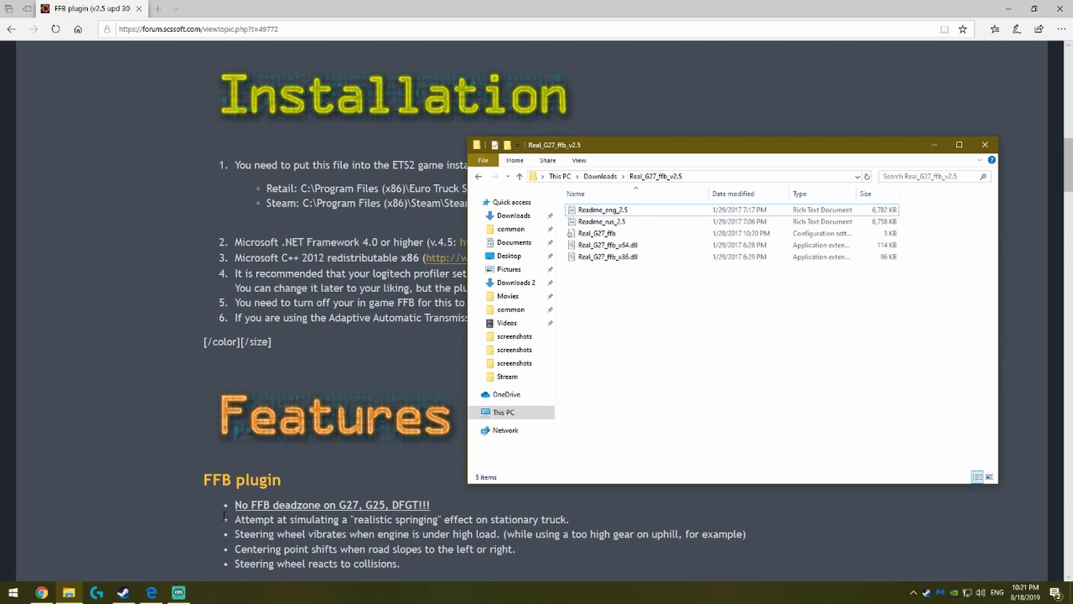
{"action": "left_click", "coordinate": [123, 592]}
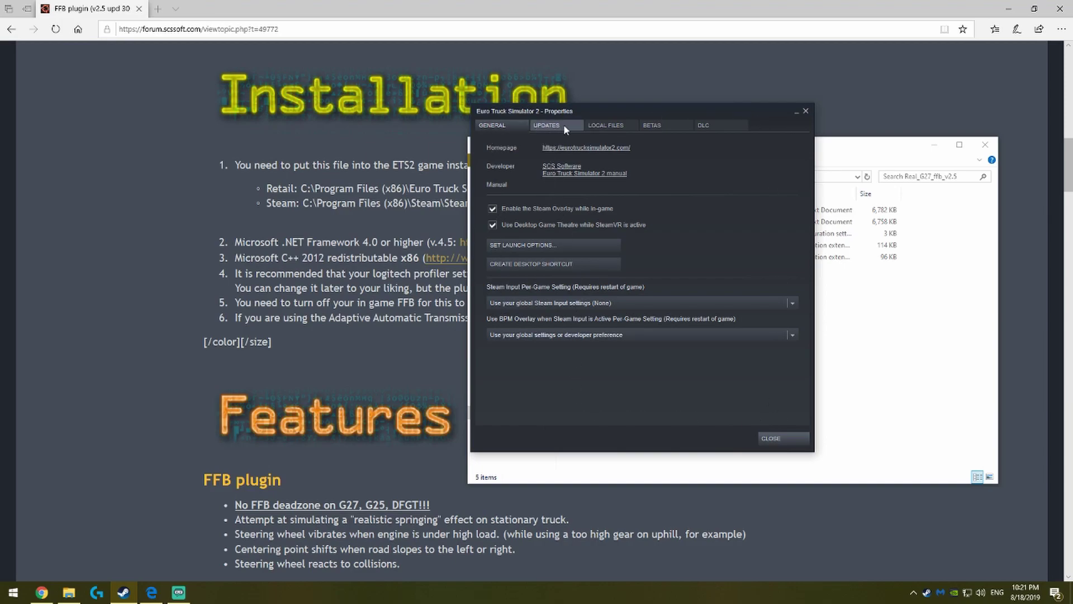
- Show the Local Files page of Euro Truck Simulator 2's Steam properties
{"action": "left_click", "coordinate": [607, 124]}
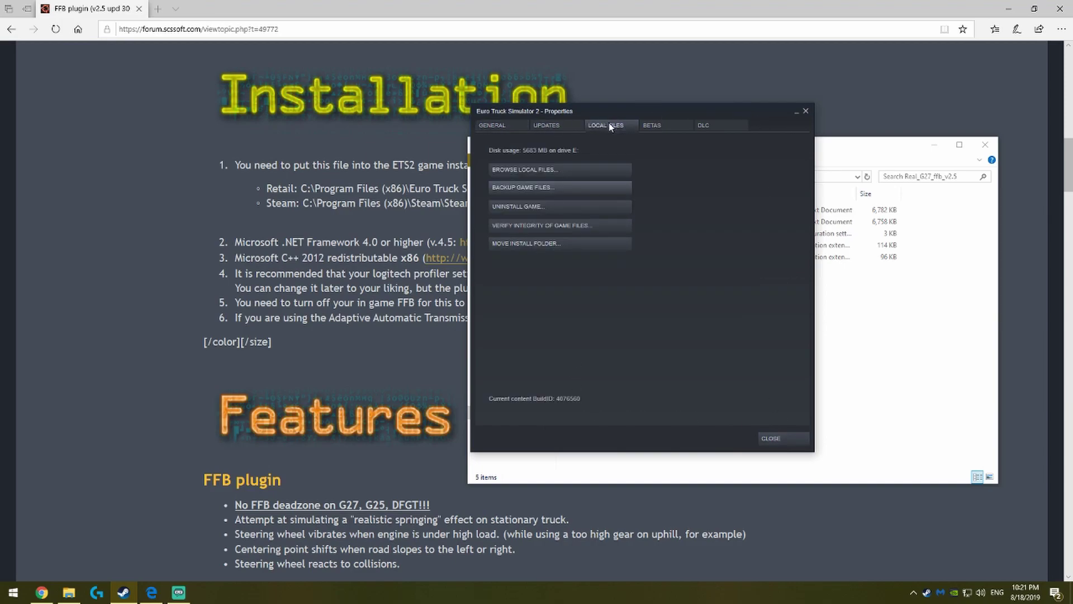
- Open the game's install folder, close Steam properties, and arrange both Explorer windows side by side
{"action": "left_click", "coordinate": [542, 171]}
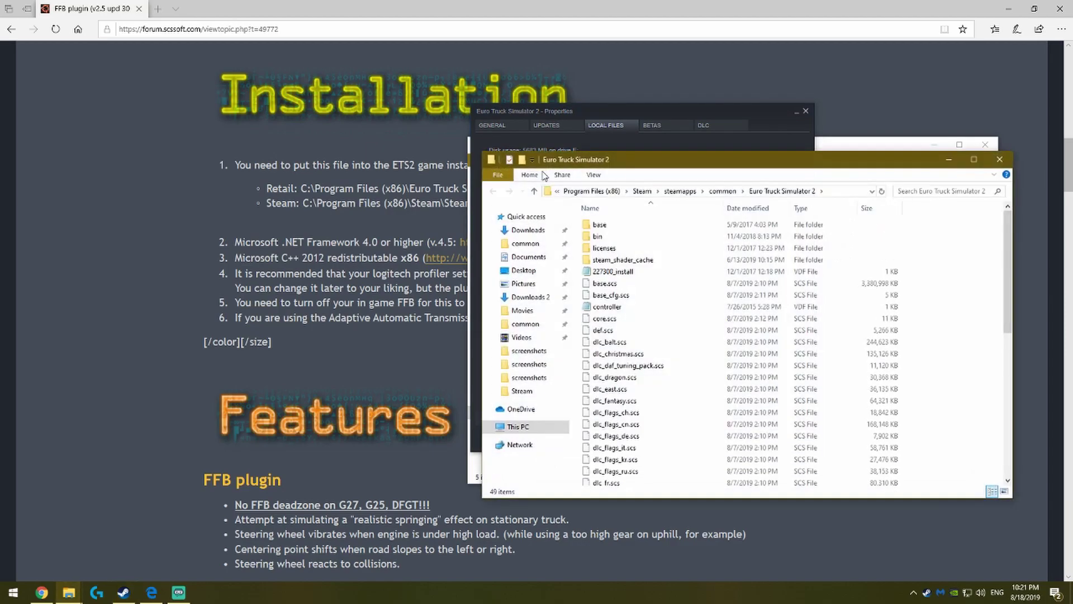
{"action": "left_click_drag", "start_coordinate": [655, 168], "coordinate": [351, 239]}
{"action": "left_click", "coordinate": [806, 111]}
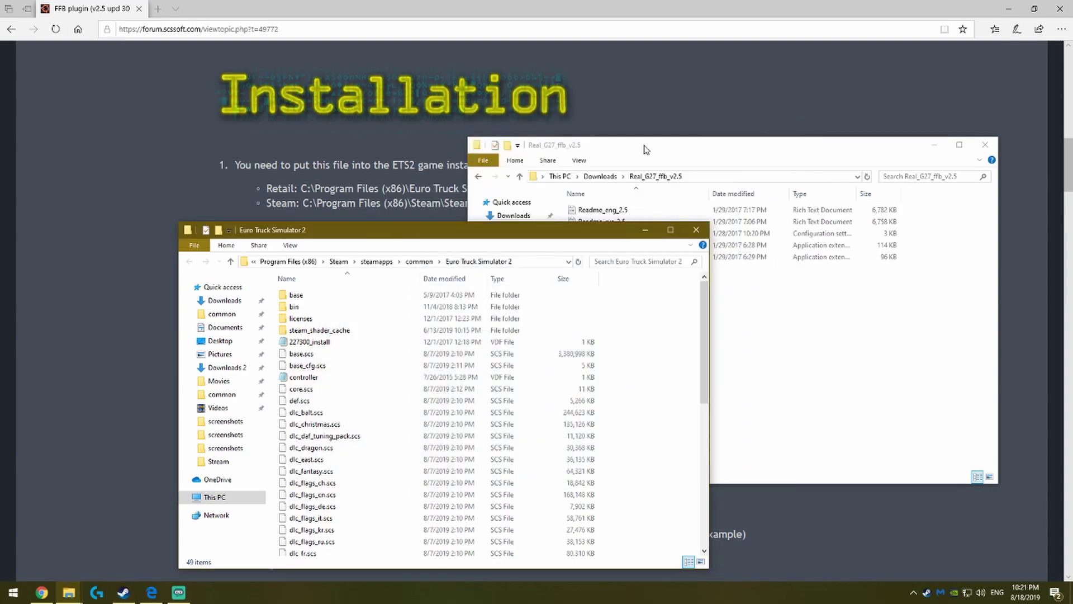
{"action": "left_click_drag", "start_coordinate": [643, 150], "coordinate": [736, 211]}
{"action": "left_click", "coordinate": [458, 239]}
{"action": "left_click_drag", "start_coordinate": [468, 237], "coordinate": [410, 224]}
{"action": "scroll", "coordinate": [417, 188], "scroll_direction": "down", "scroll_amount": 2}
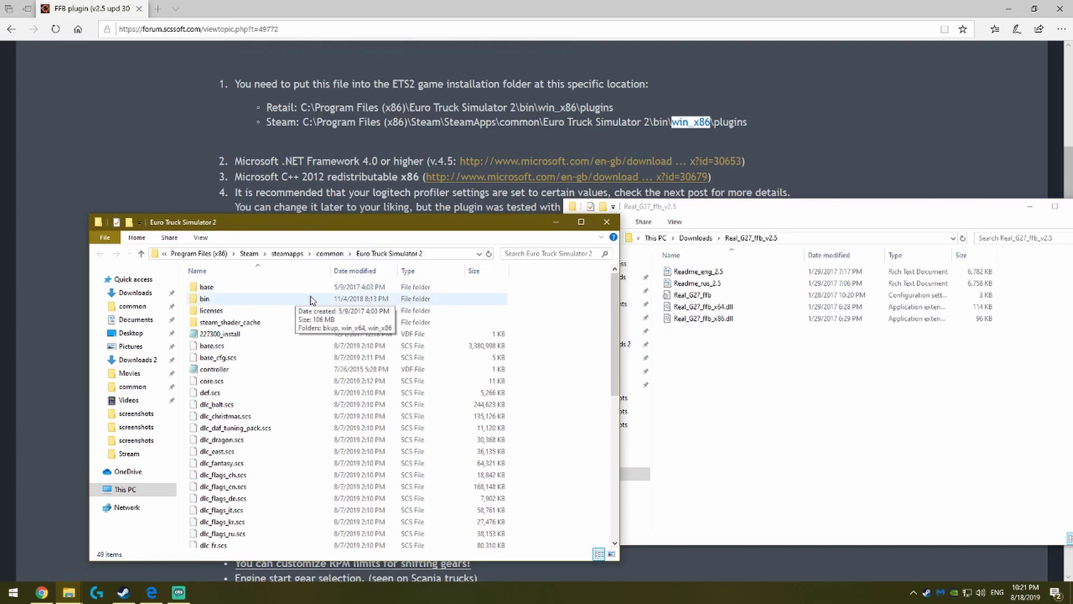
- Navigate into bin\win_x64 and select its plugins folder
{"action": "double_click", "coordinate": [258, 300]}
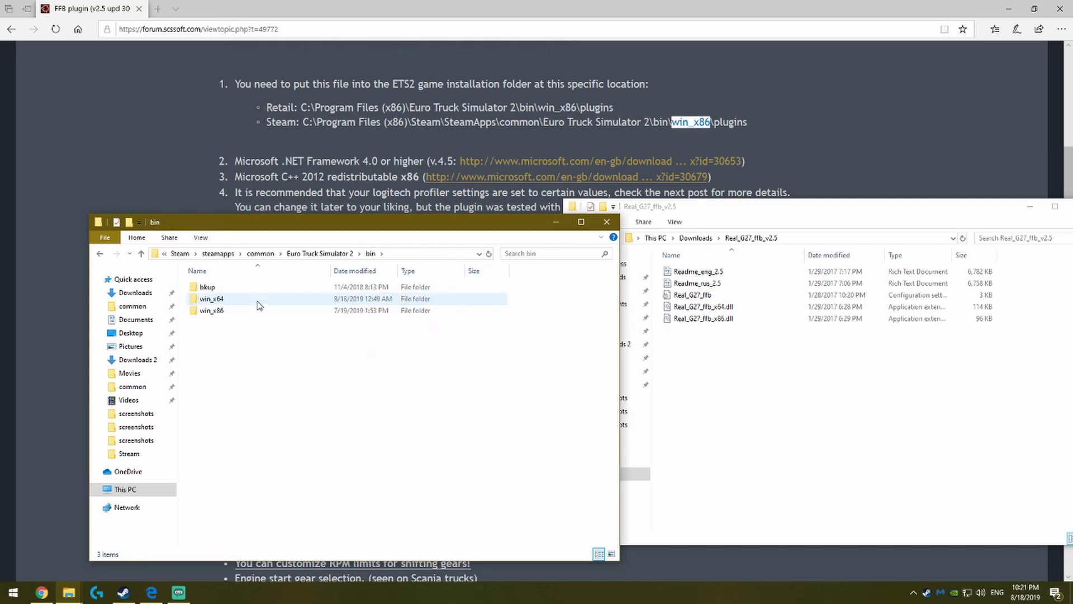
{"action": "left_click", "coordinate": [229, 302]}
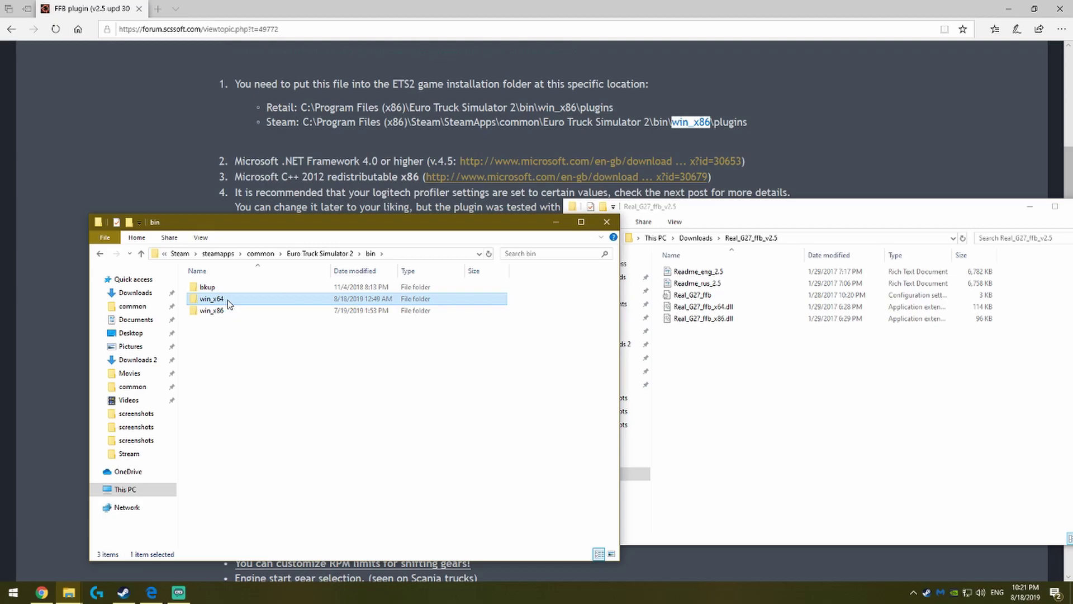
{"action": "double_click", "coordinate": [229, 302]}
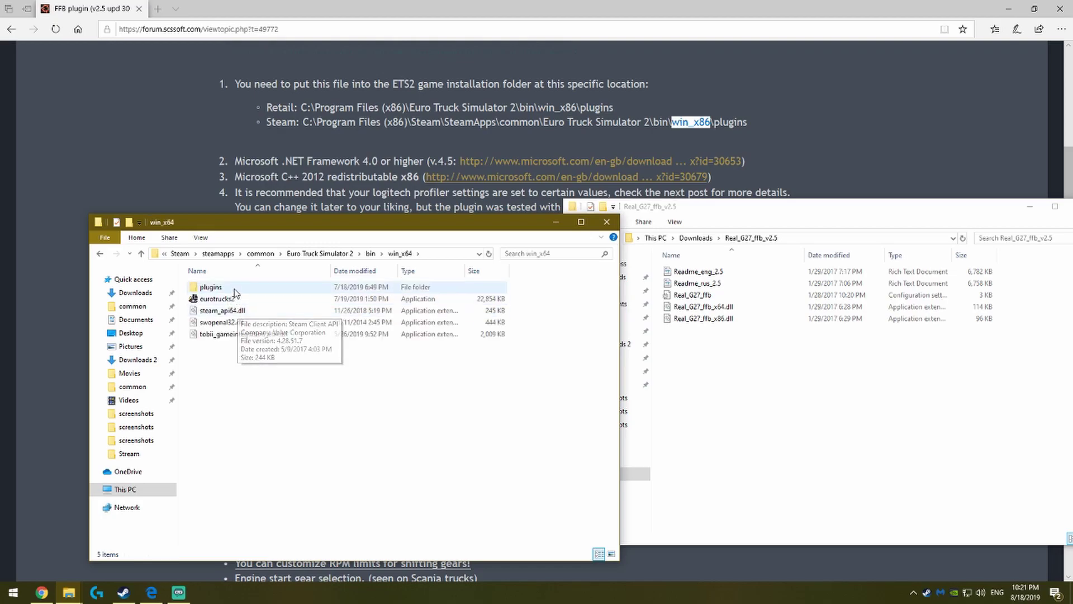
{"action": "left_click", "coordinate": [235, 288]}
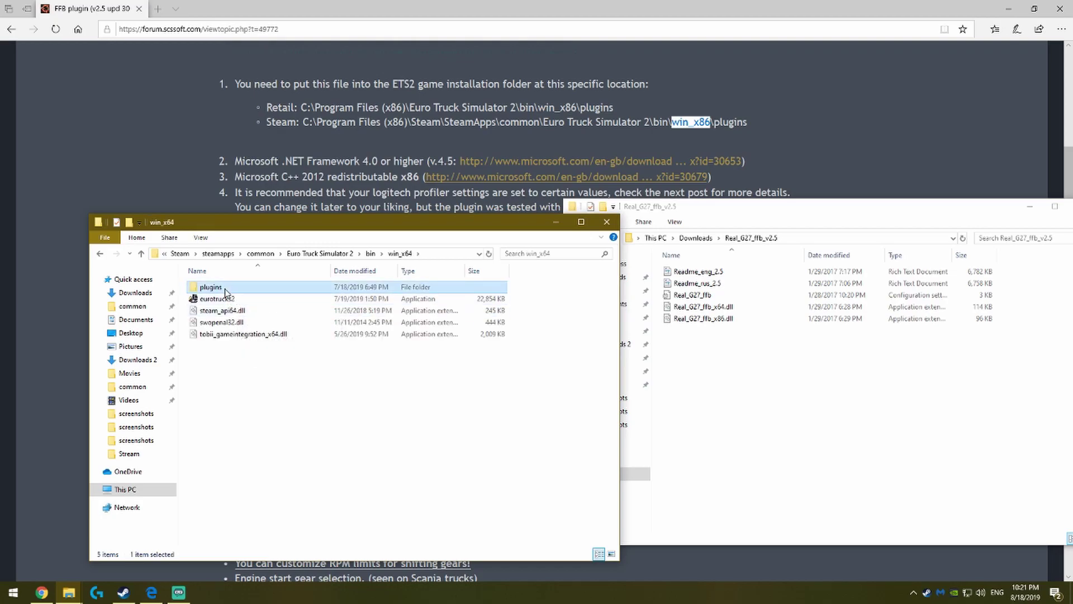
- Open the plugins folder and copy the five Real_G27_ffb files into it
{"action": "right_click", "coordinate": [317, 374]}
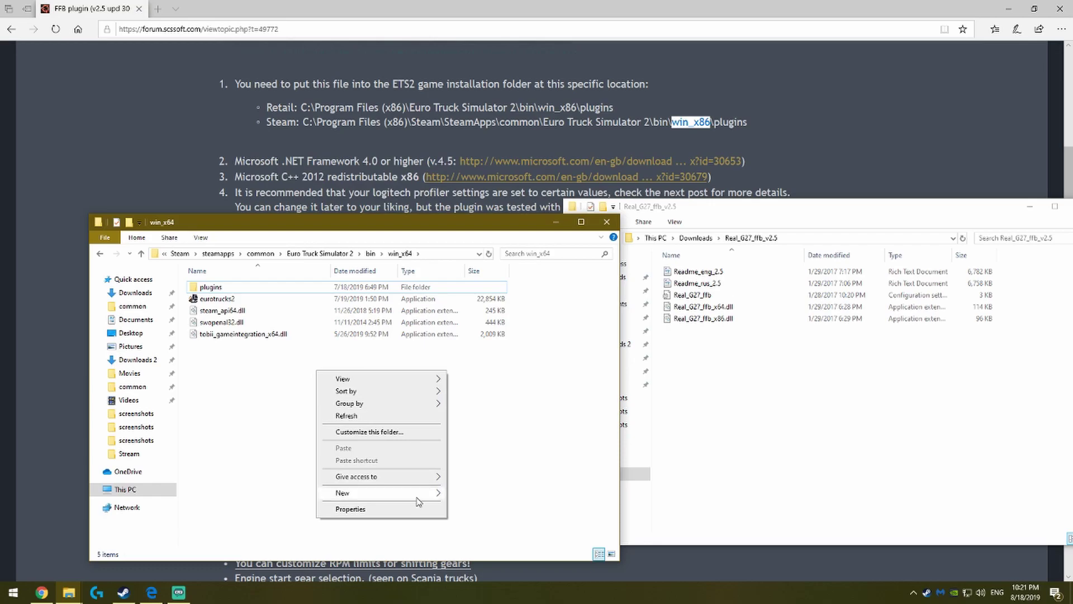
{"action": "mouse_move", "coordinate": [423, 498]}
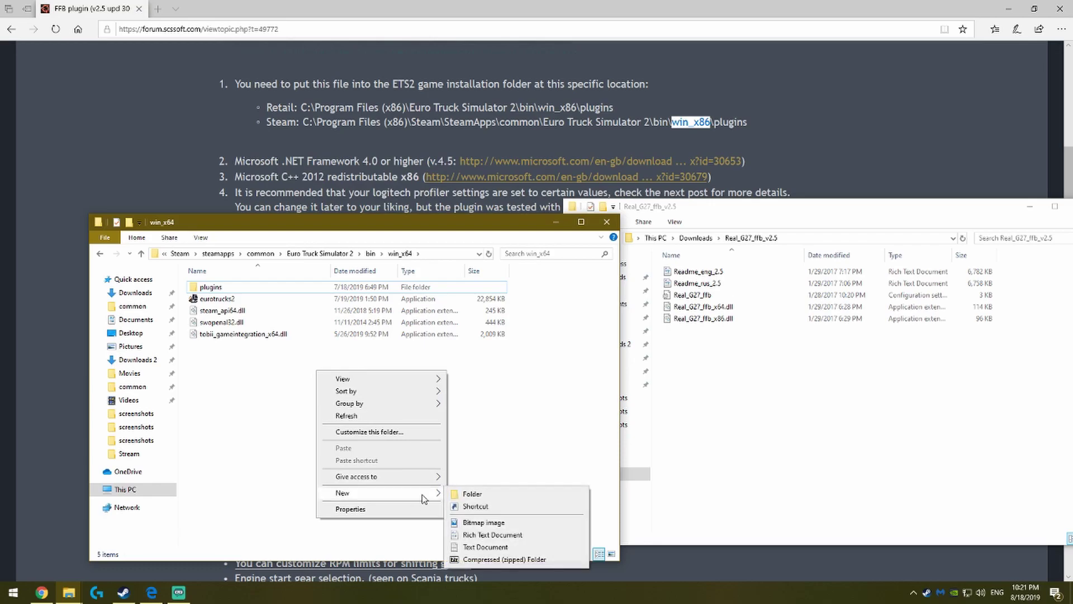
{"action": "double_click", "coordinate": [237, 290]}
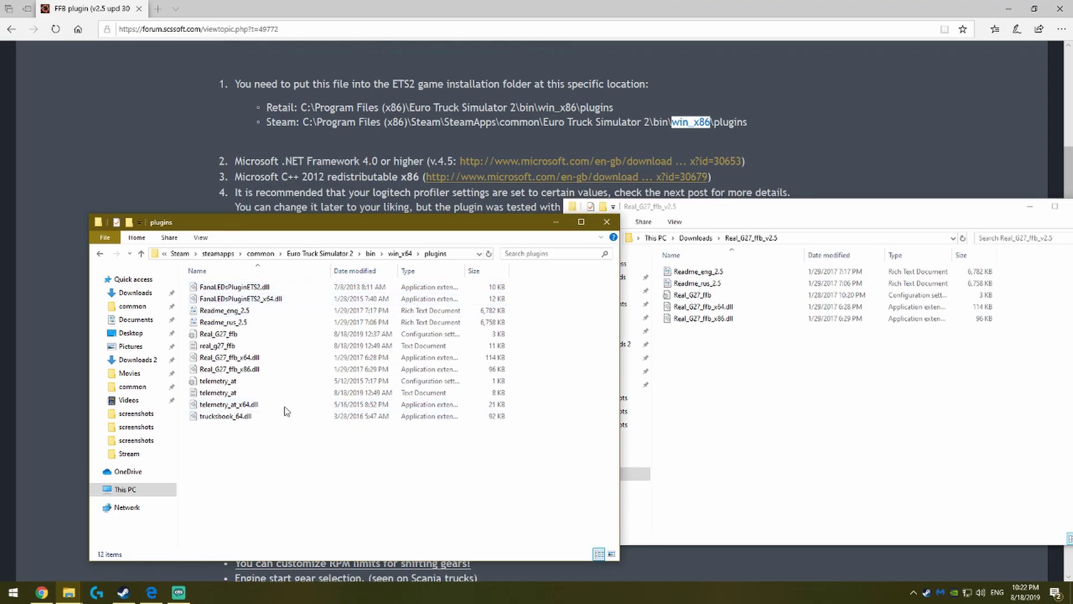
{"action": "left_click", "coordinate": [756, 391]}
{"action": "left_click_drag", "start_coordinate": [762, 368], "coordinate": [337, 414]}
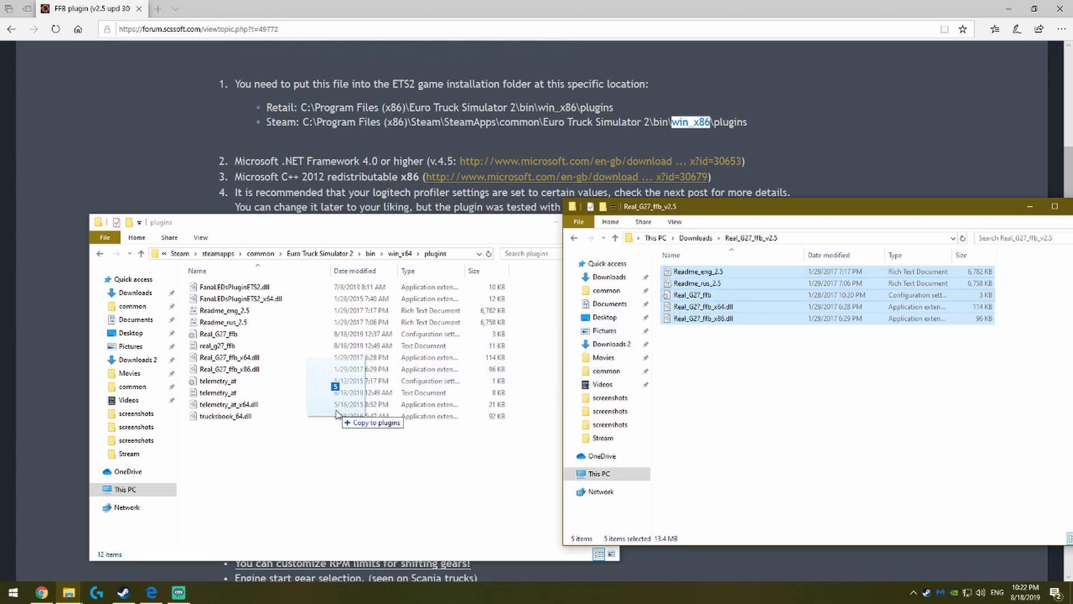
{"action": "left_click_drag", "start_coordinate": [337, 413], "coordinate": [800, 343]}
- Close both File Explorer windows
{"action": "left_click_drag", "start_coordinate": [1033, 210], "coordinate": [905, 188]}
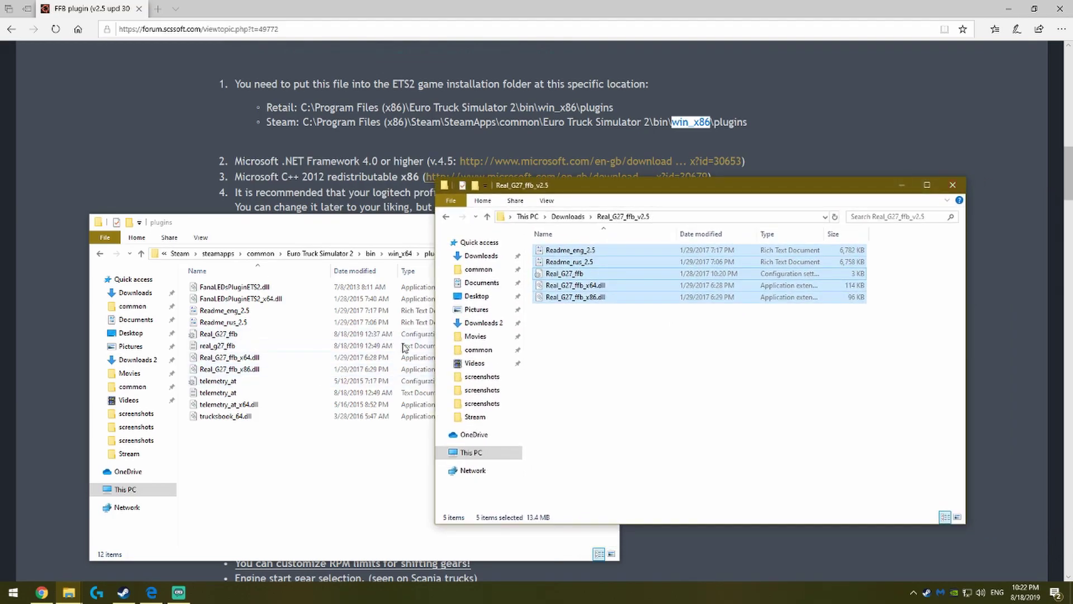
{"action": "left_click", "coordinate": [954, 185]}
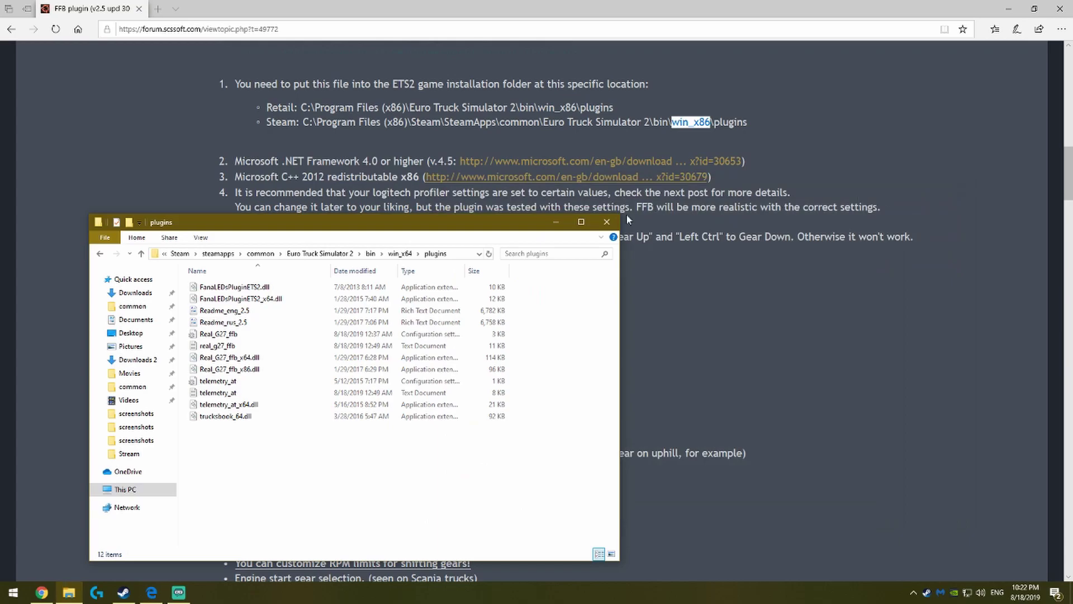
{"action": "left_click", "coordinate": [605, 222]}
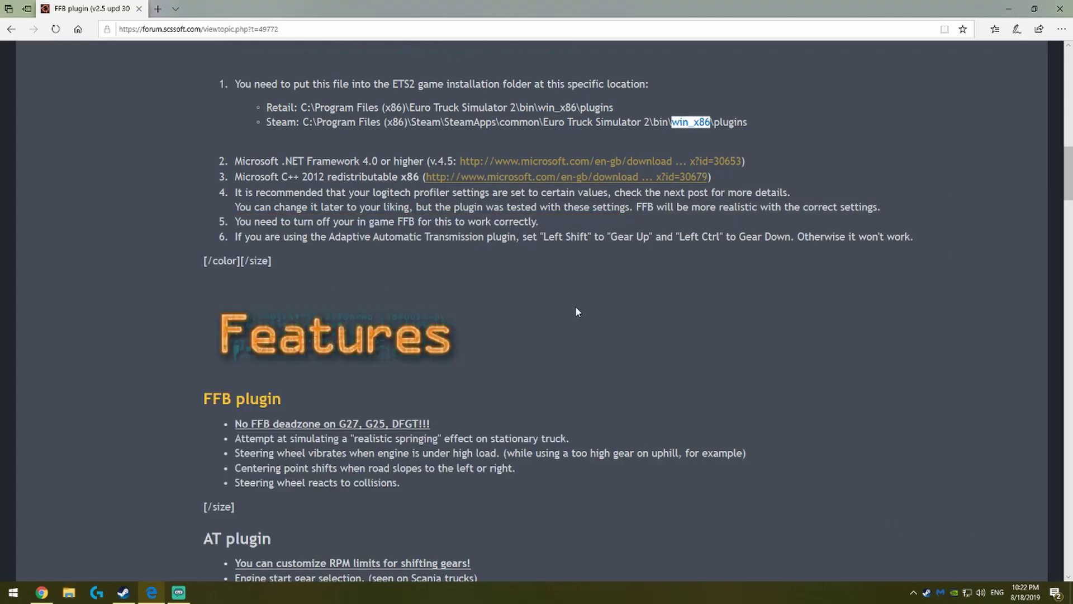
- Open the Steering Wheel Axis Properties in Logitech Gaming Software's wheel customization view
{"action": "left_click", "coordinate": [97, 593]}
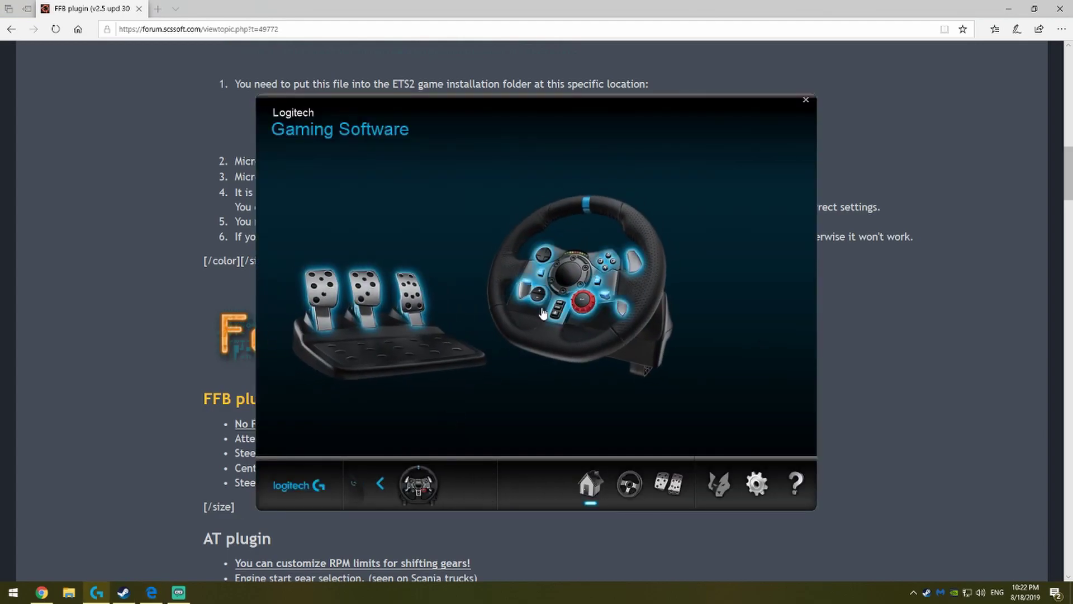
{"action": "left_click", "coordinate": [632, 257]}
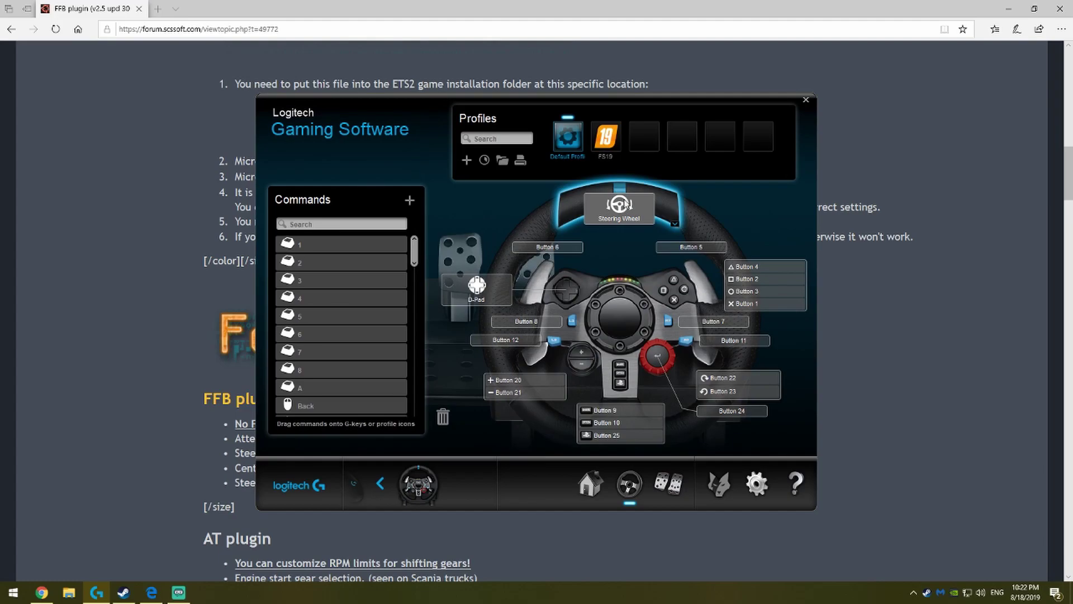
{"action": "right_click", "coordinate": [625, 202]}
{"action": "left_click", "coordinate": [650, 206]}
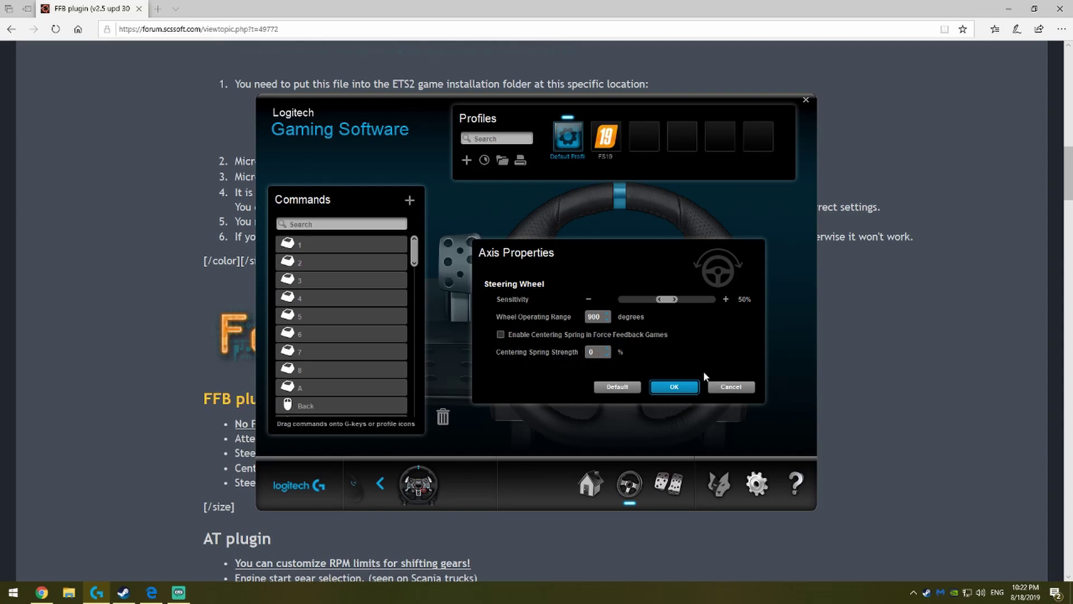
- Check that the G29 'Allow Game To Adjust Force Settings' option is off, then exit the software
{"action": "left_click", "coordinate": [727, 386]}
{"action": "left_click", "coordinate": [760, 482]}
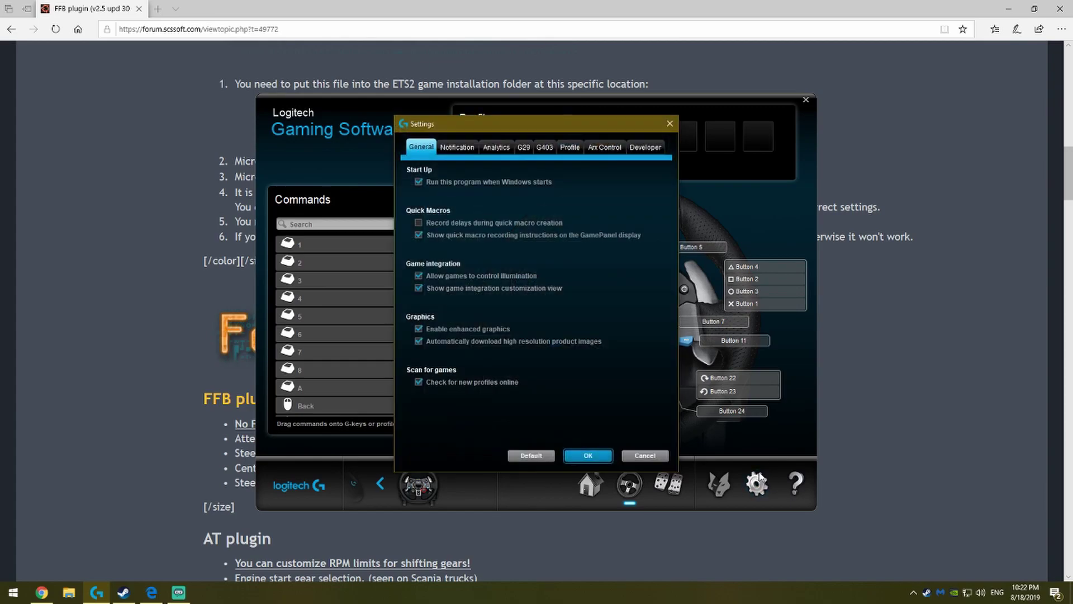
{"action": "left_click", "coordinate": [523, 145]}
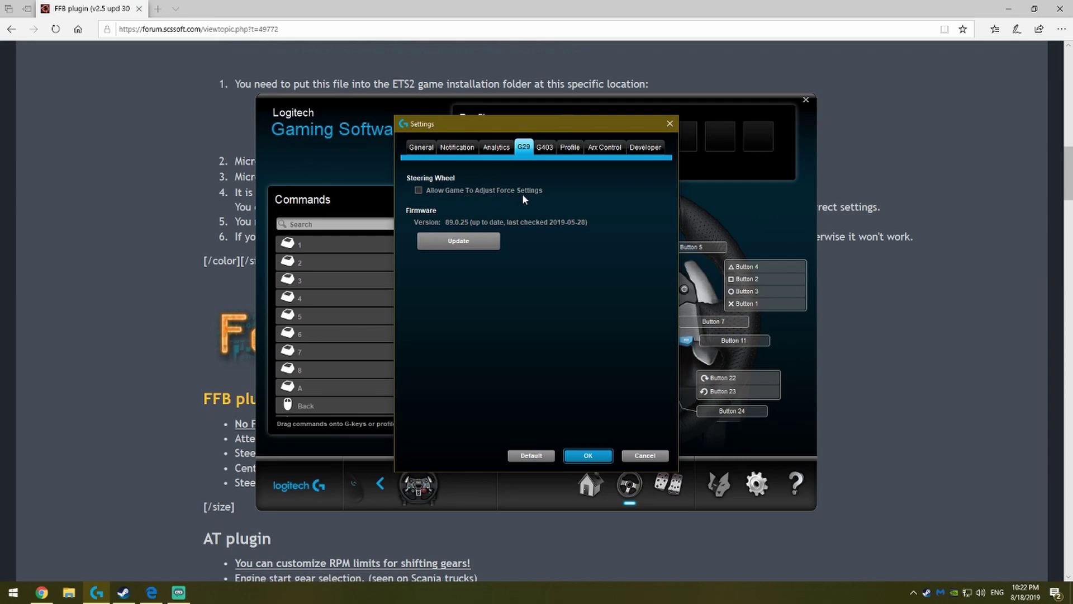
{"action": "left_click", "coordinate": [644, 456]}
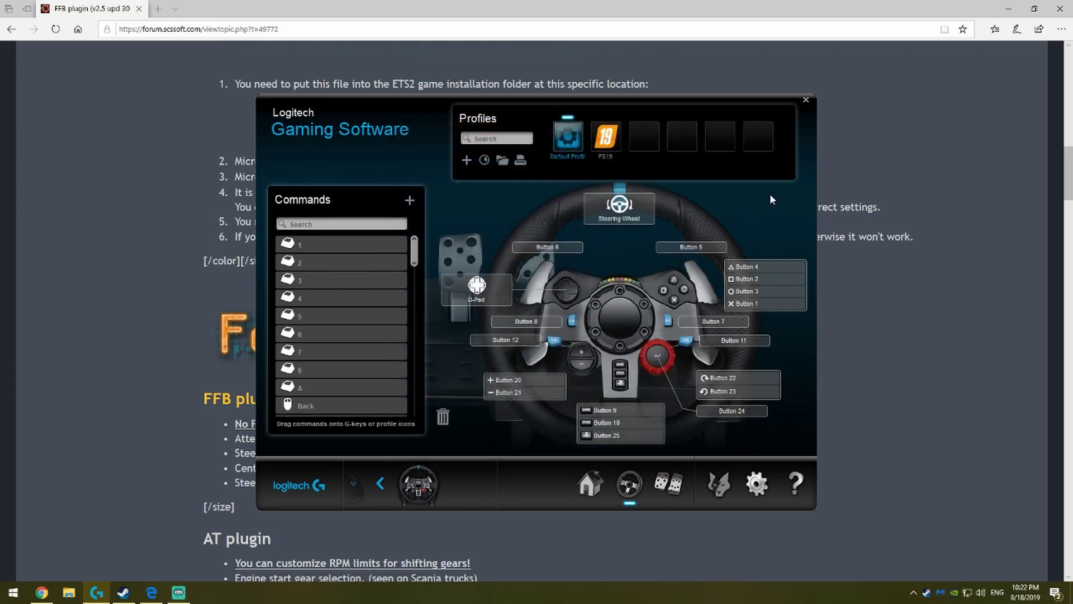
{"action": "left_click", "coordinate": [805, 100]}
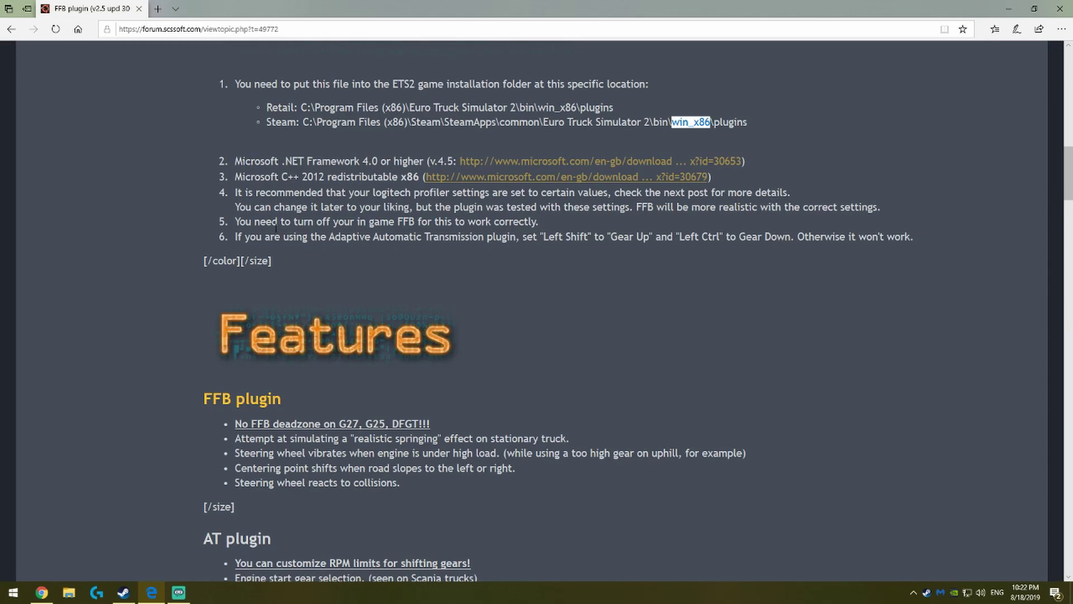
- Highlight installation step 5 about turning off in-game FFB and scroll up to the Installation heading
{"action": "left_click_drag", "start_coordinate": [235, 222], "coordinate": [546, 218]}
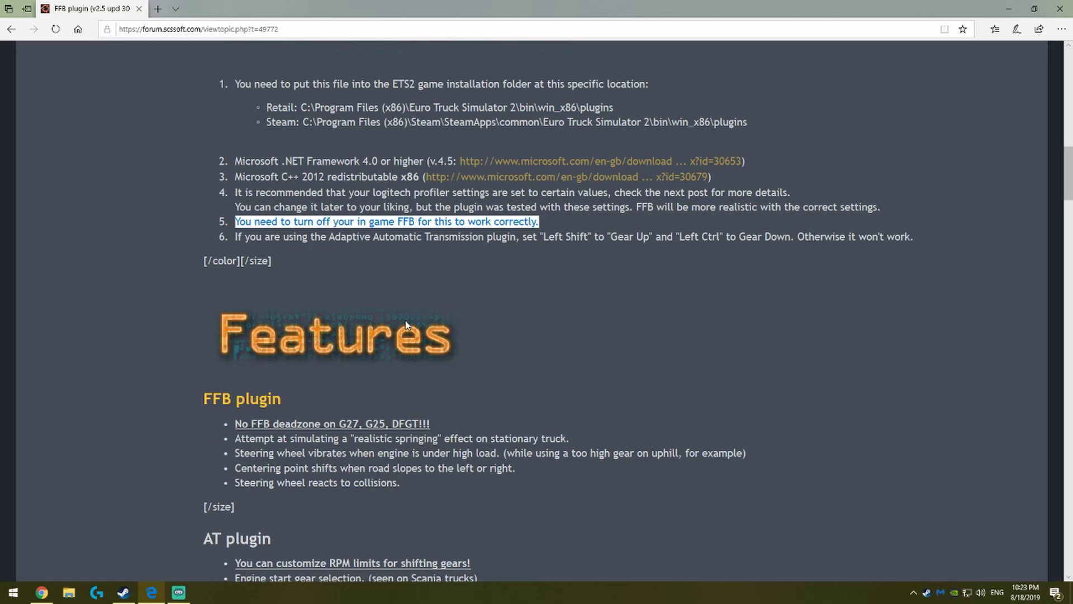
{"action": "scroll", "coordinate": [404, 320], "scroll_direction": "up", "scroll_amount": 1}
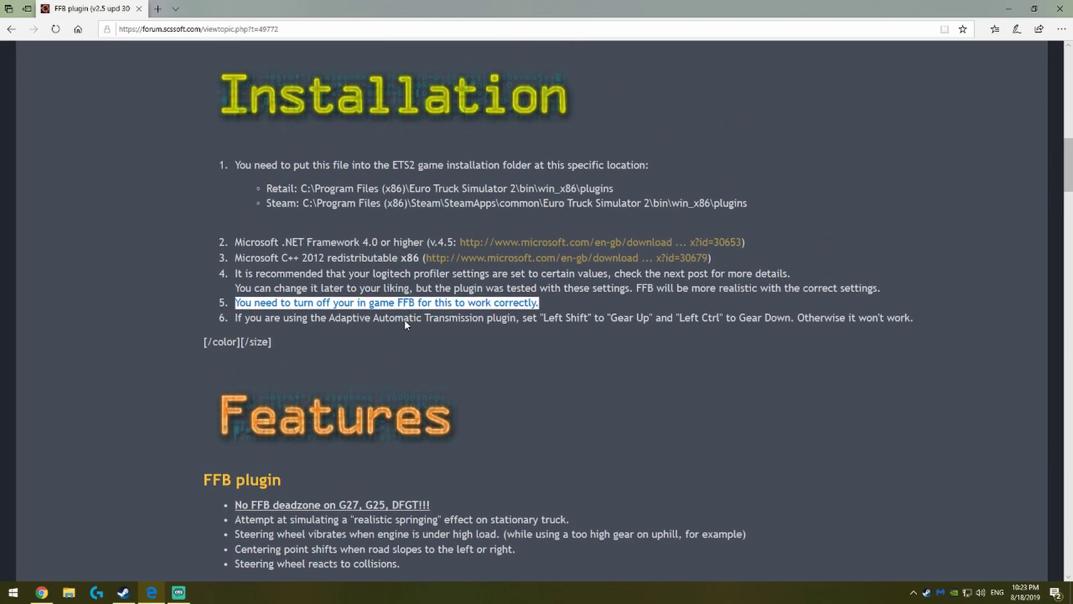